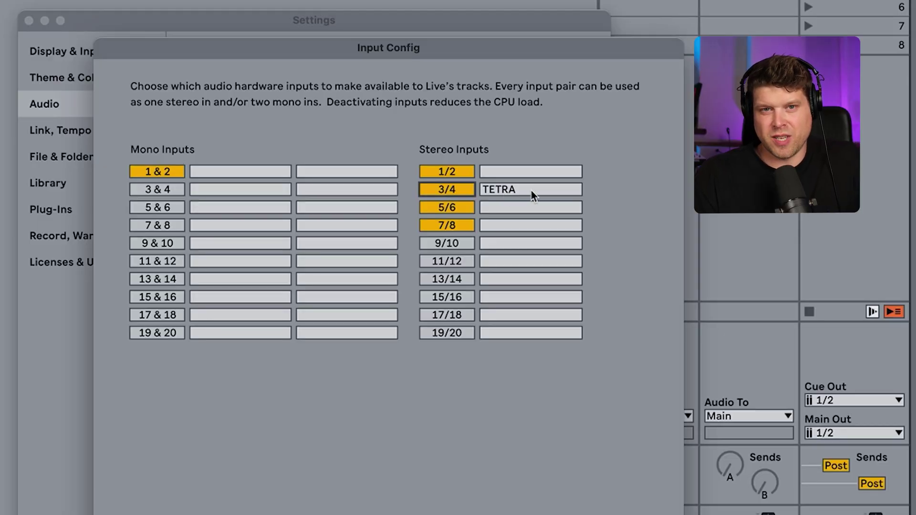
- Close Input Config with inputs 3/4 named TETRA, returning to the 64-sample audio settings
left_click(383, 512)
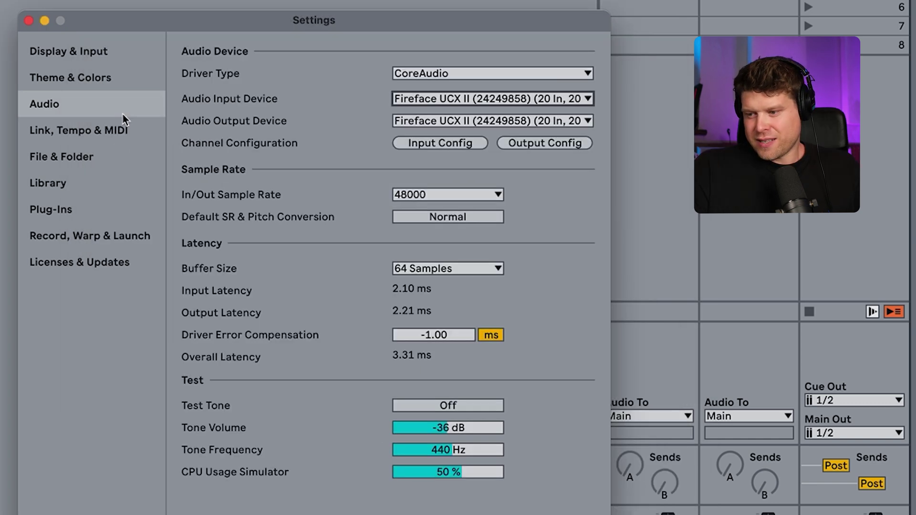
- Switch to the Link, Tempo & MIDI settings to enable the DSI Tetra ports
left_click(84, 132)
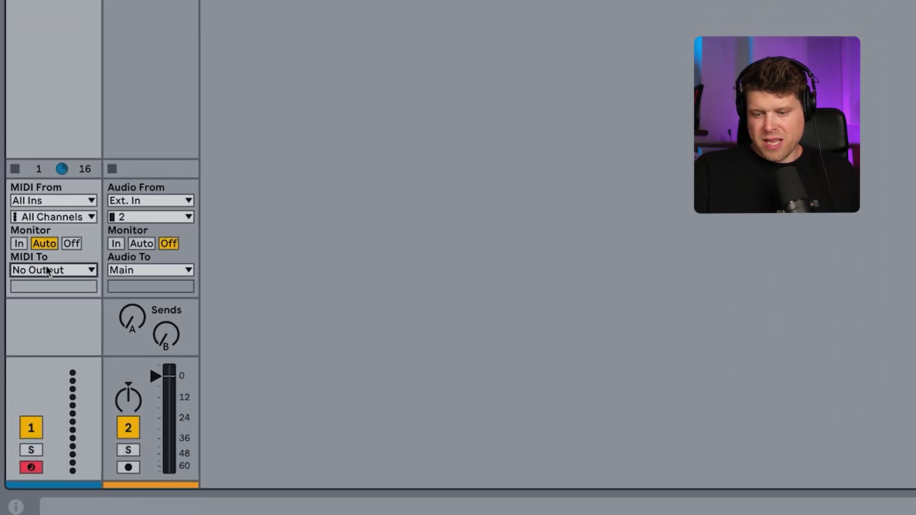
- Set the MIDI track's MIDI To output to DSI Tetra on Ch. 4
left_click(52, 272)
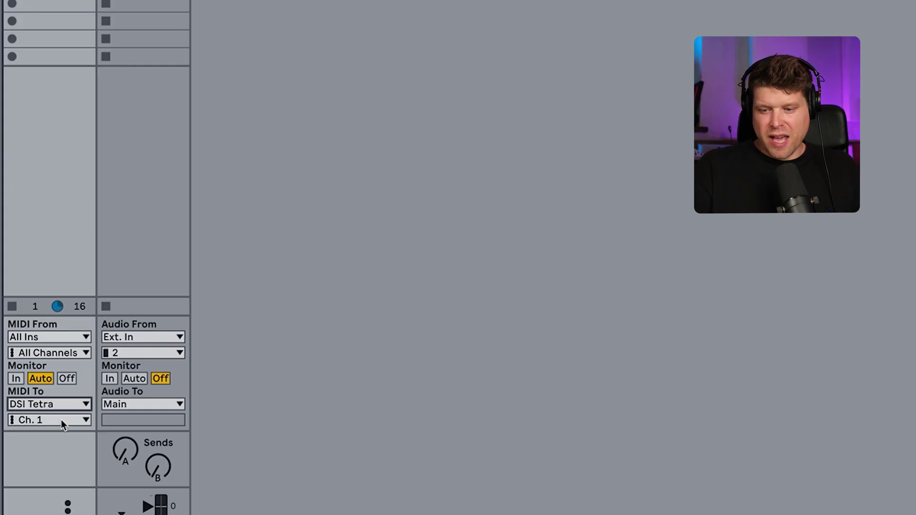
left_click(61, 420)
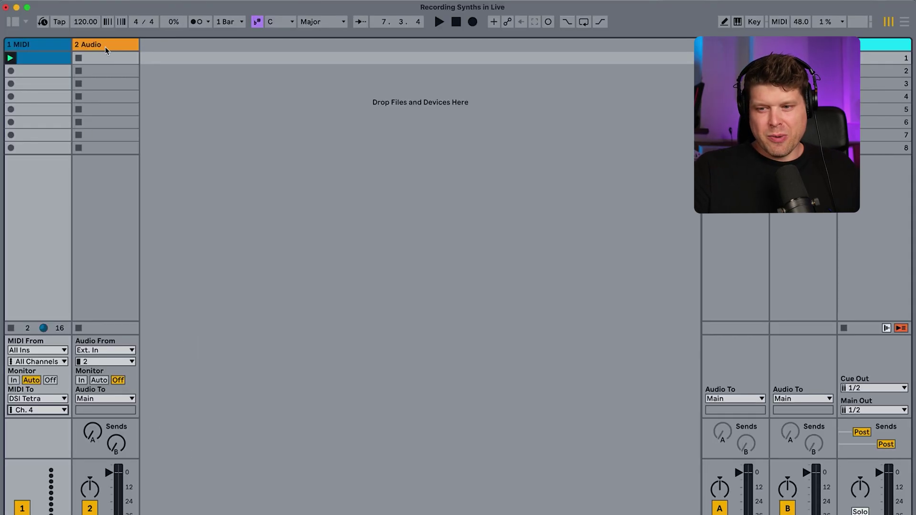
- Take the audio track's input from 3/4 TETRA and set its monitoring to Auto
left_click(100, 362)
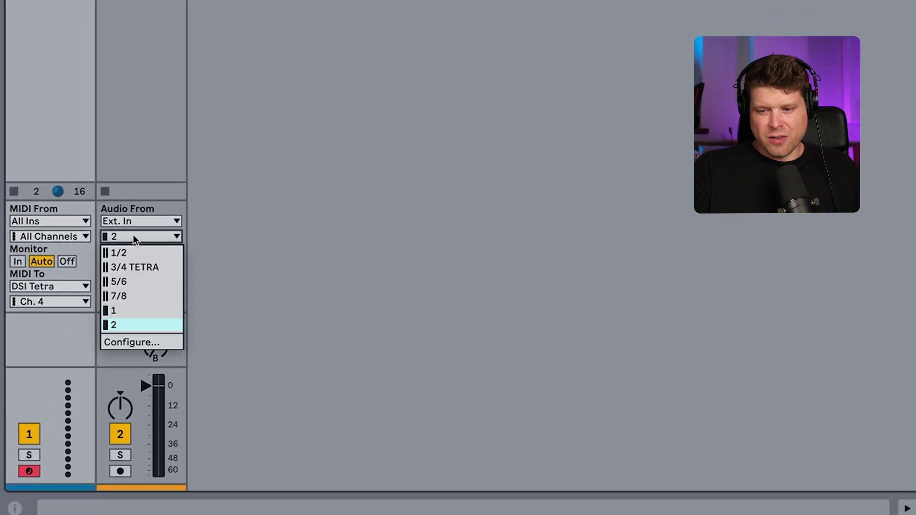
left_click(141, 268)
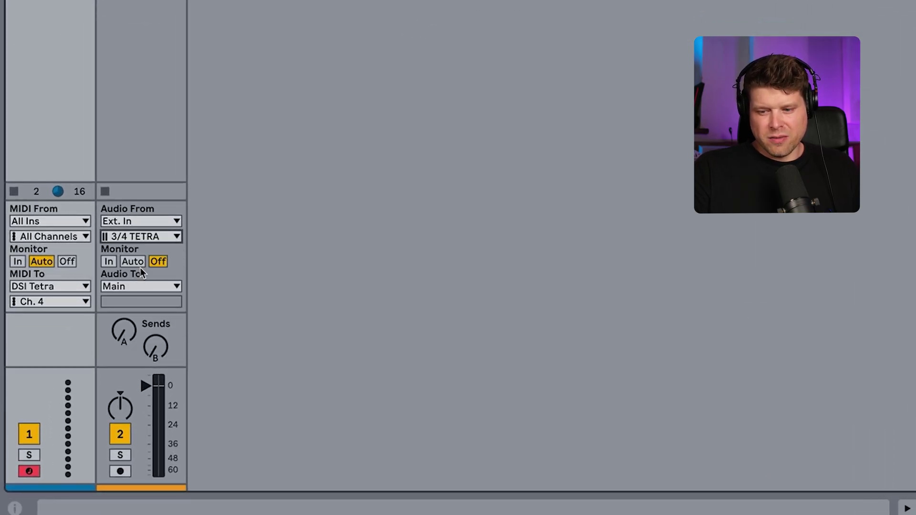
left_click(131, 265)
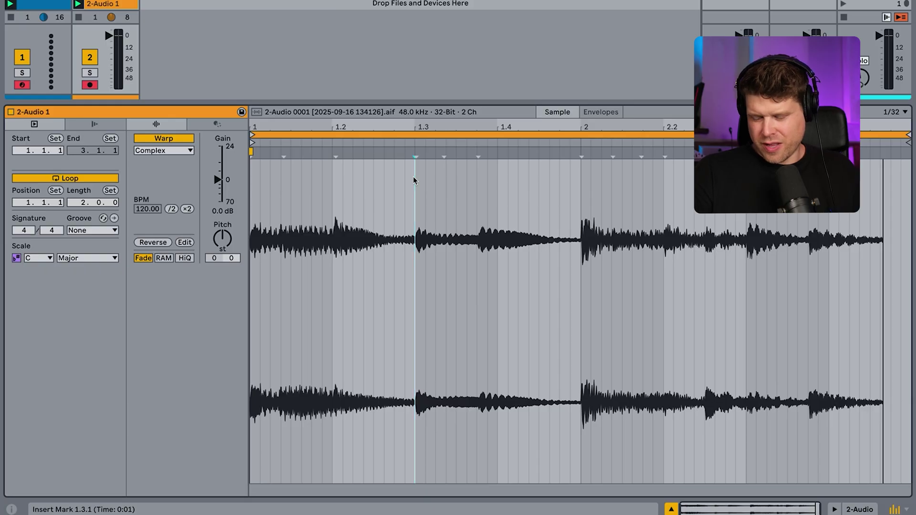
- Zoom the clip waveform around 1.3.1 and select the gap from beat 1.3 to the note onset
key("plus")
key("plus")
key("plus")
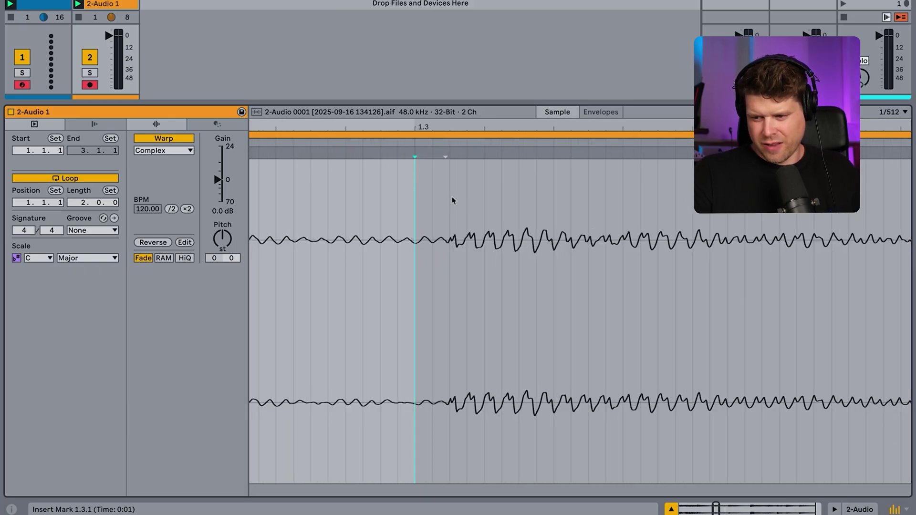
left_click_drag(448, 197, 416, 196)
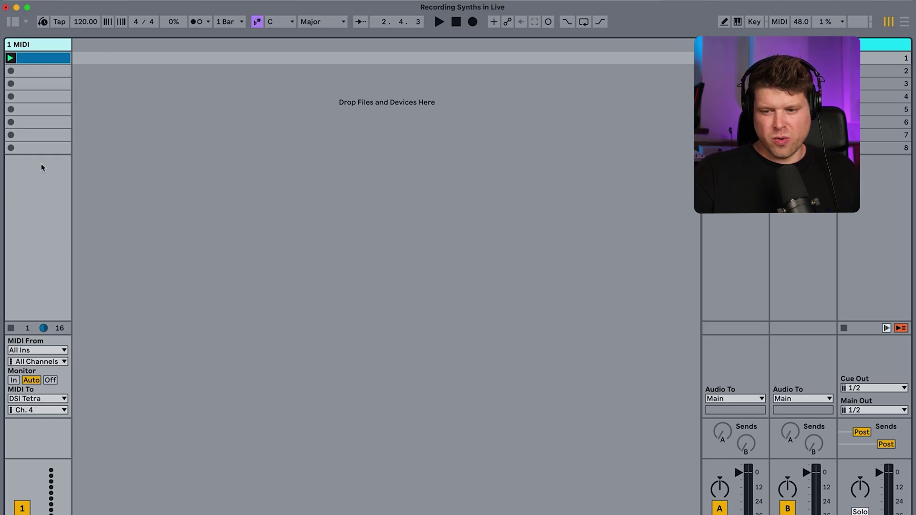
- Show Track Options in the mixer and turn off Keep Latency on the MIDI track
left_click(894, 514)
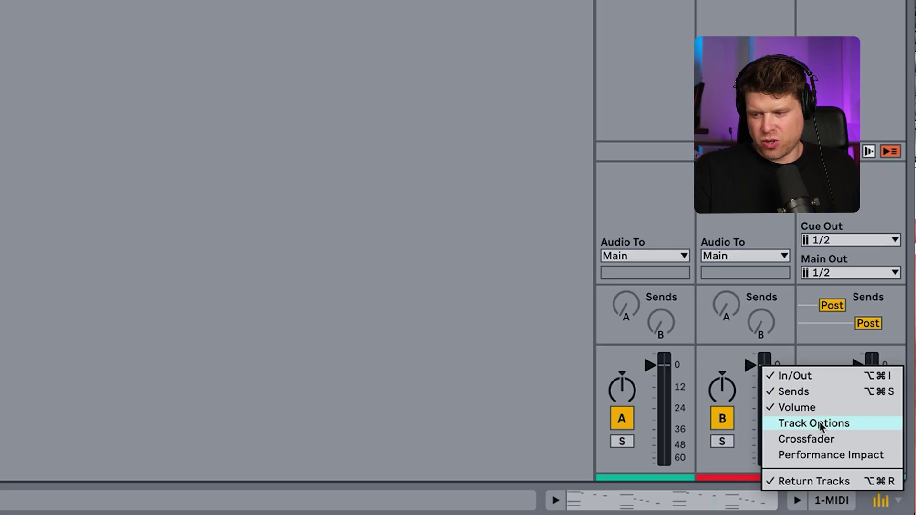
left_click(851, 422)
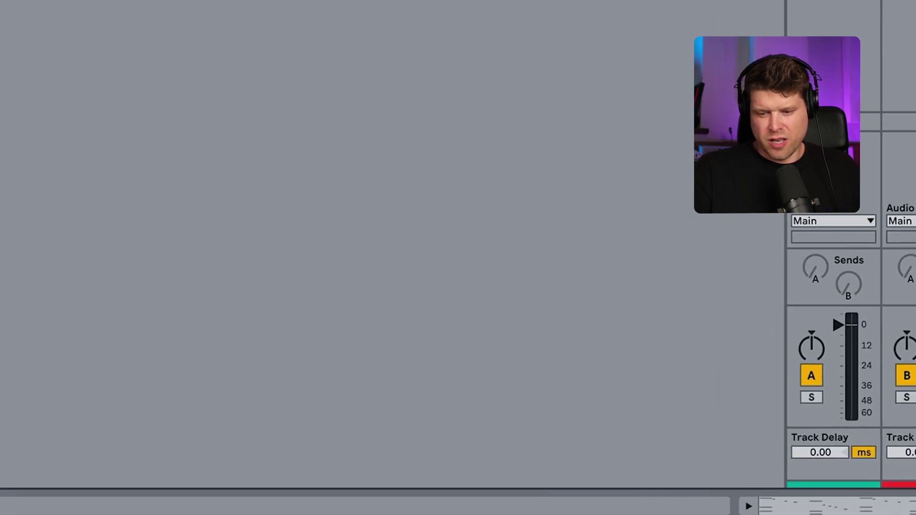
left_click(72, 477)
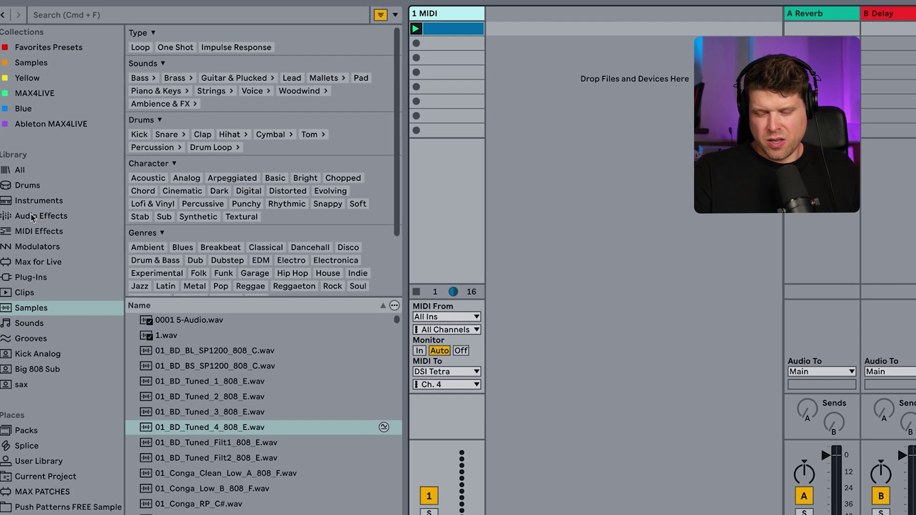
- Add an External Instrument from the Instruments browser to the MIDI track
left_click(43, 210)
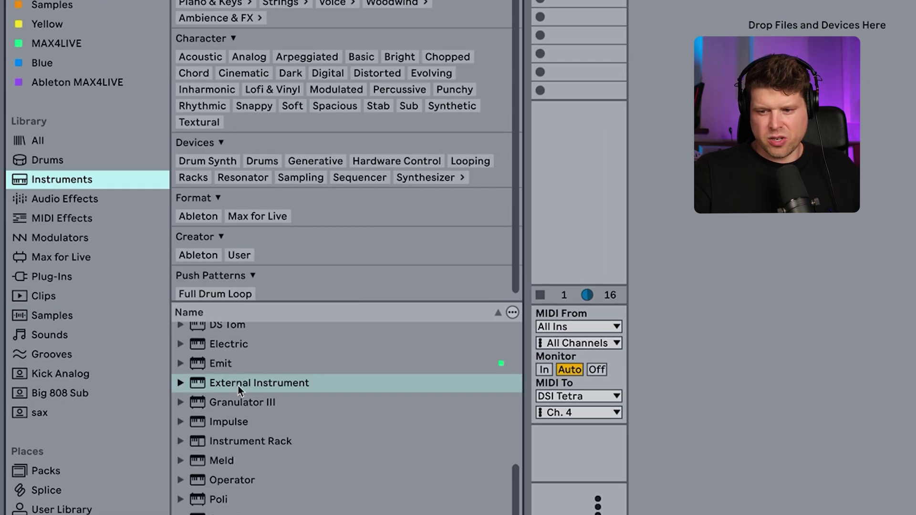
left_click(238, 385)
left_click_drag(537, 188, 552, 180)
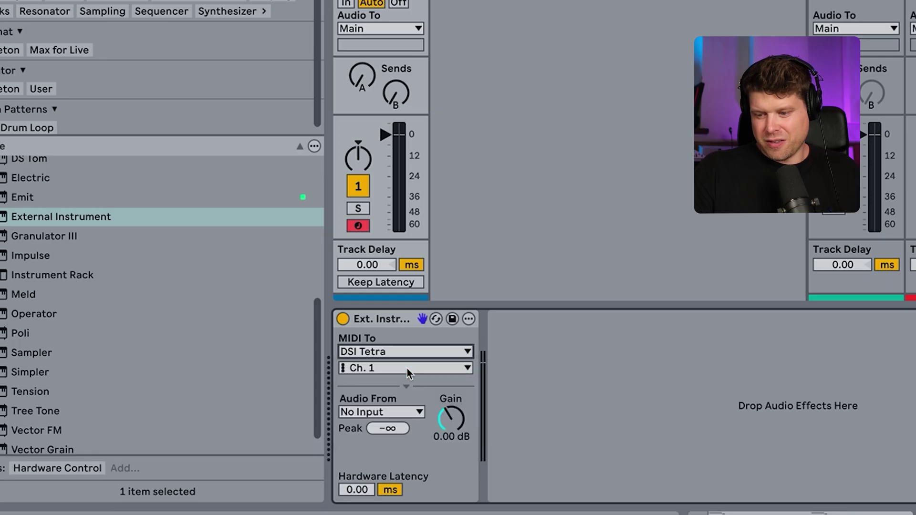
- Set the External Instrument to send on DSI Tetra Ch. 4 and return audio from 3/4 TETRA
left_click(396, 366)
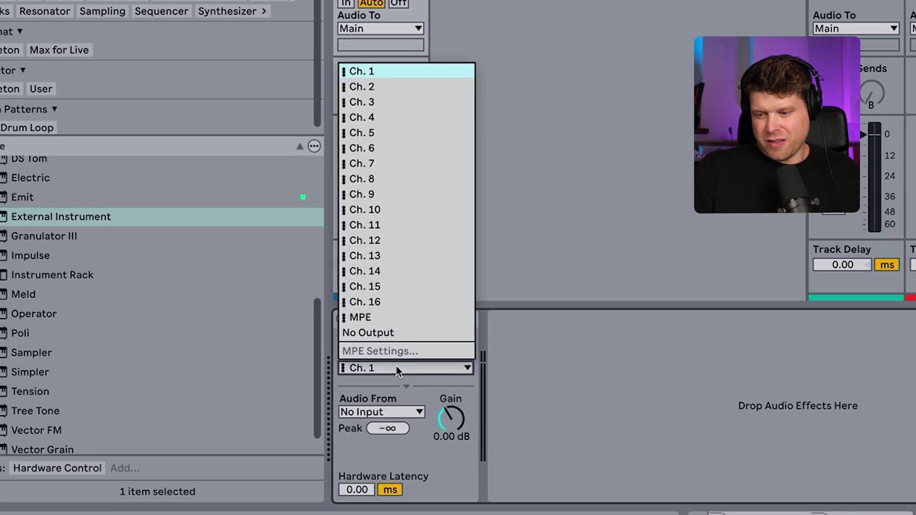
left_click(410, 117)
left_click(392, 412)
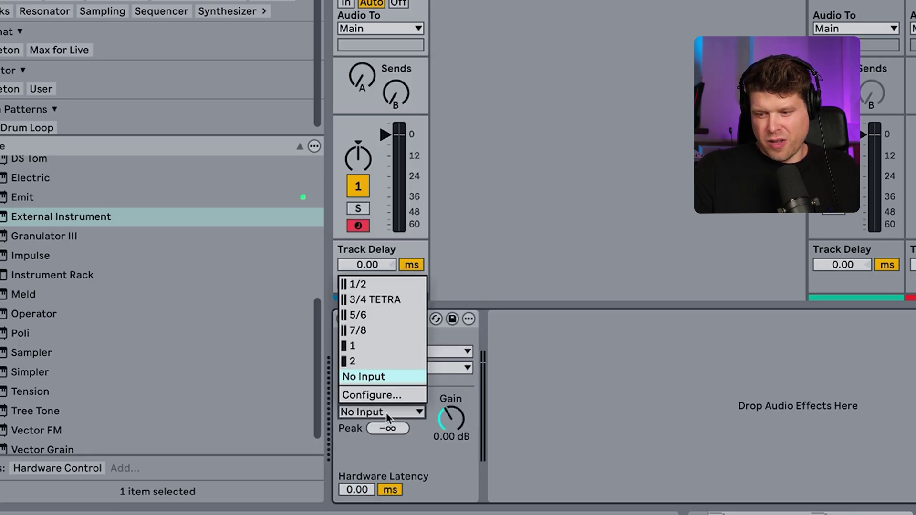
left_click(373, 297)
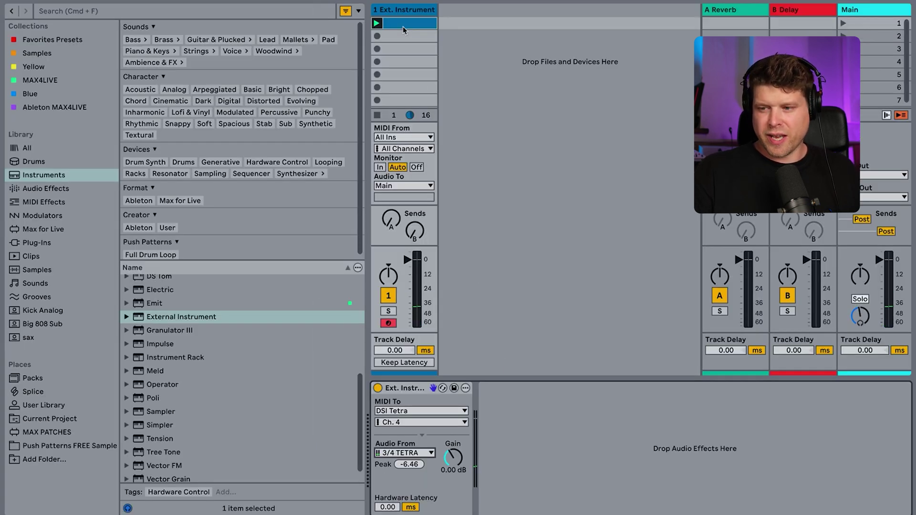
- Bounce the External Instrument clip to a new track, skipping the wait for silence
right_click(403, 27)
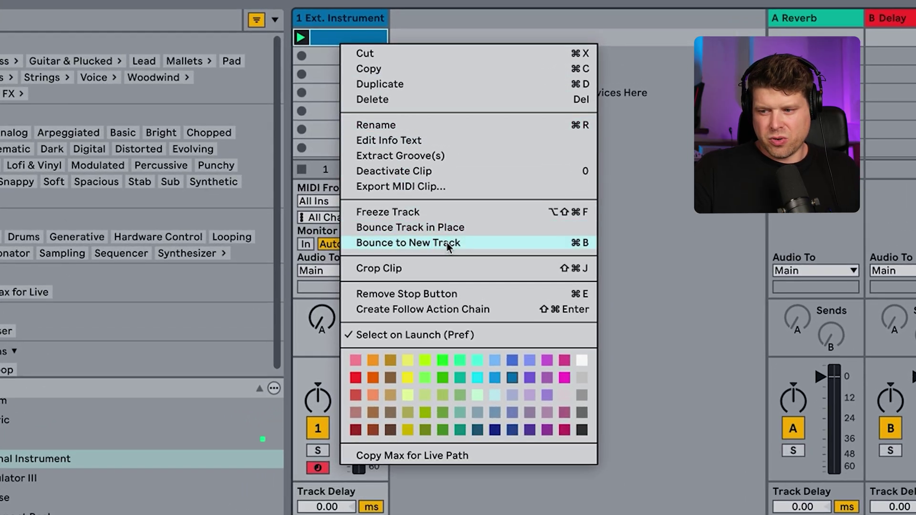
left_click(448, 244)
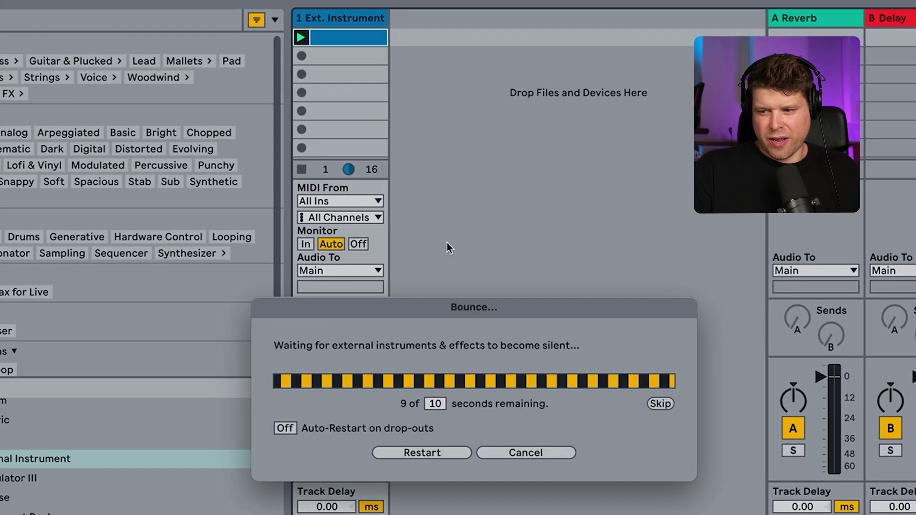
left_click(661, 404)
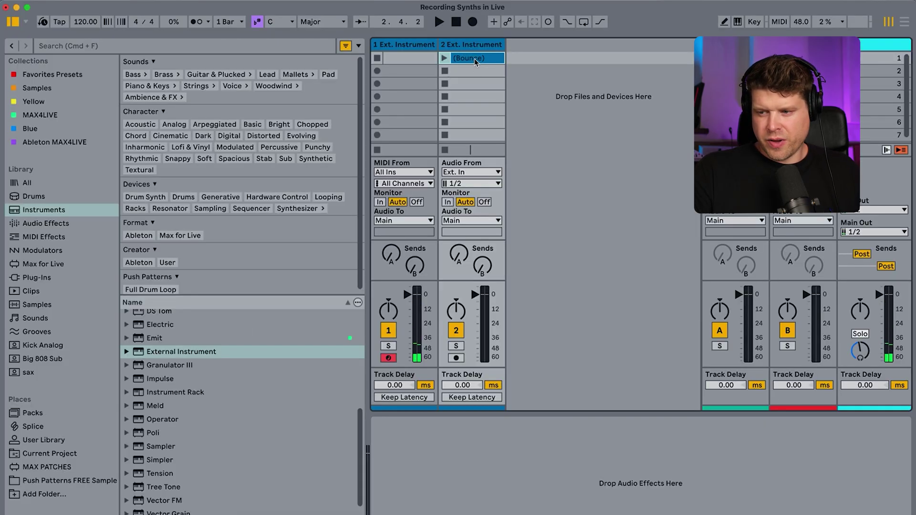
- Open the bounced clip, zoom in, and select the gap before the note onset at bar 5
double_click(474, 58)
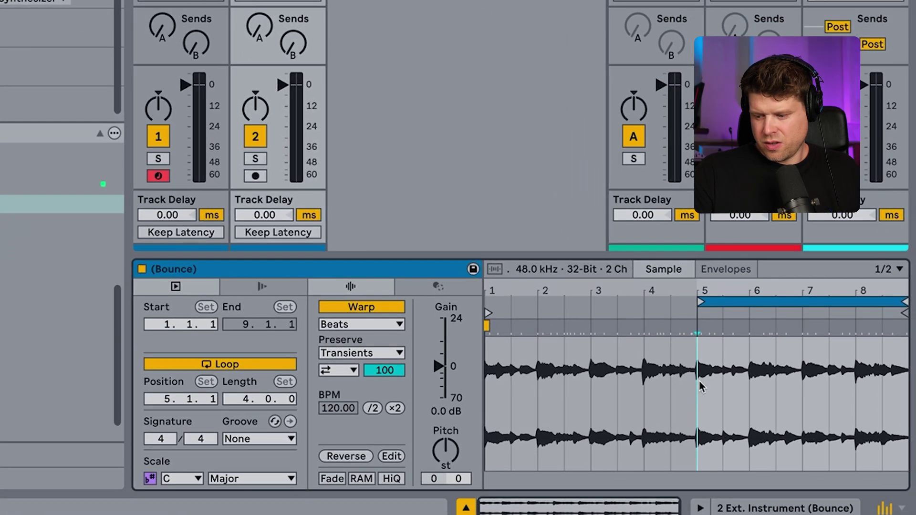
scroll(767, 478, "up", 2)
scroll(699, 386, "up", 8)
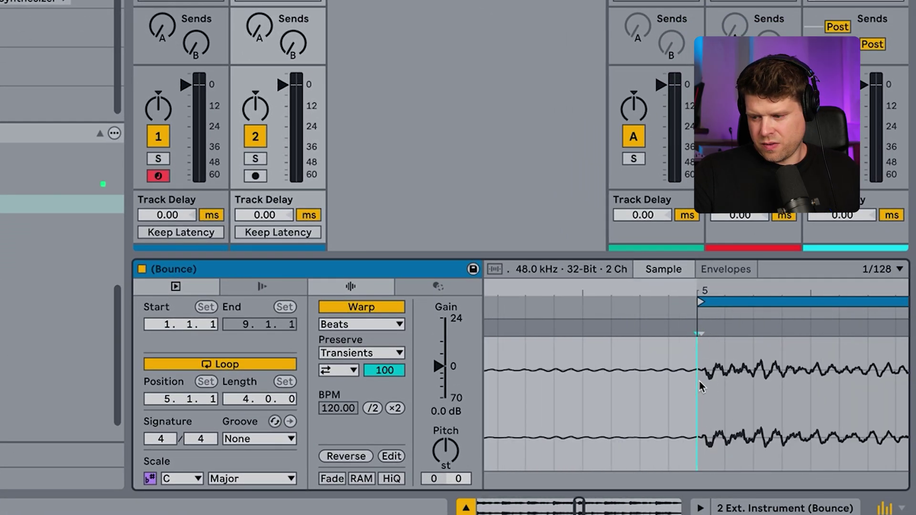
left_click_drag(699, 382, 721, 376)
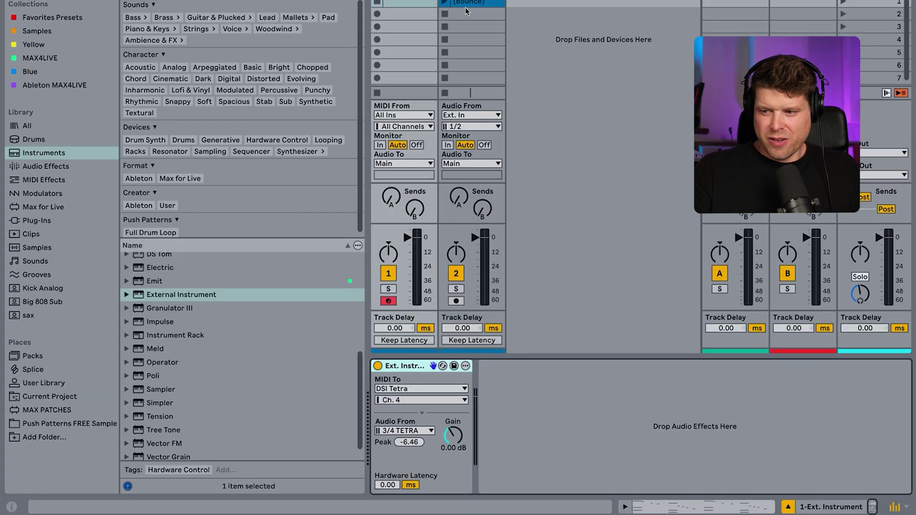
- Select the Bounce clip on track 2 and open it in Clip View
left_click(468, 3)
double_click(468, 2)
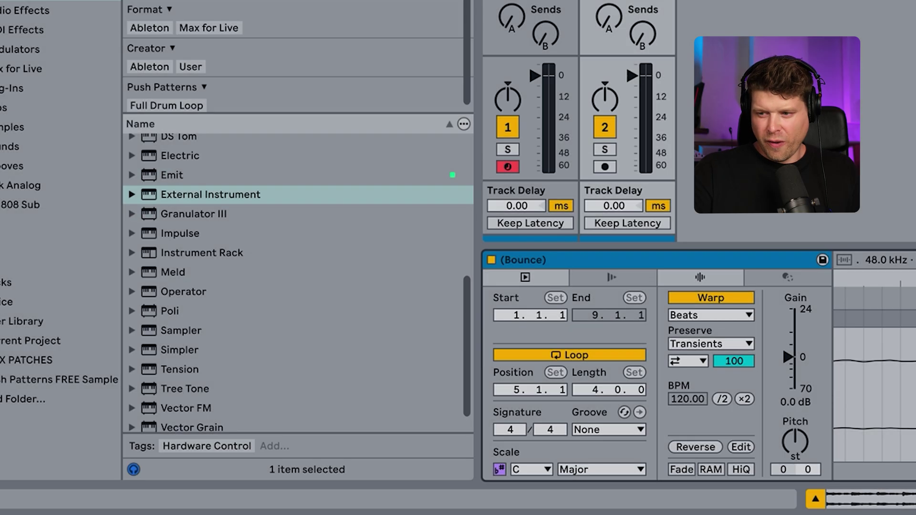
- Set the External Instrument's Hardware Latency to 3.50 ms
key("shift+Tab")
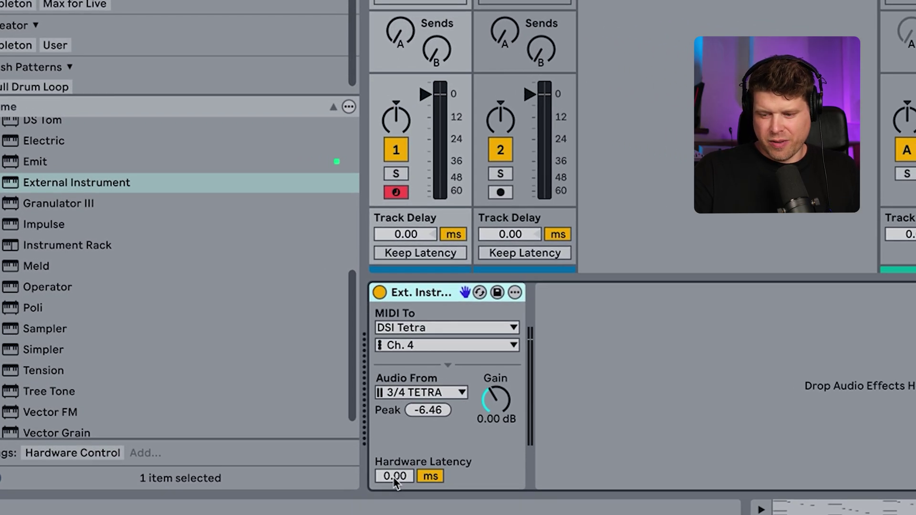
left_click(393, 477)
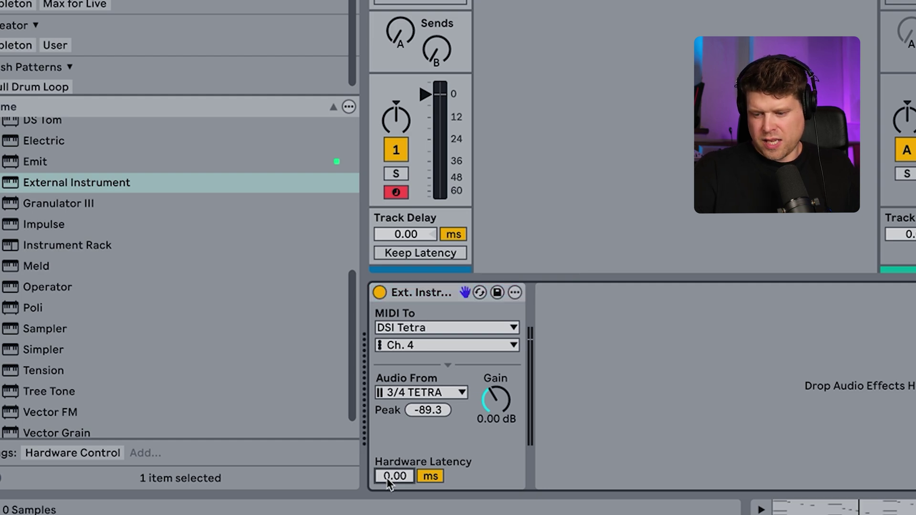
key("Return")
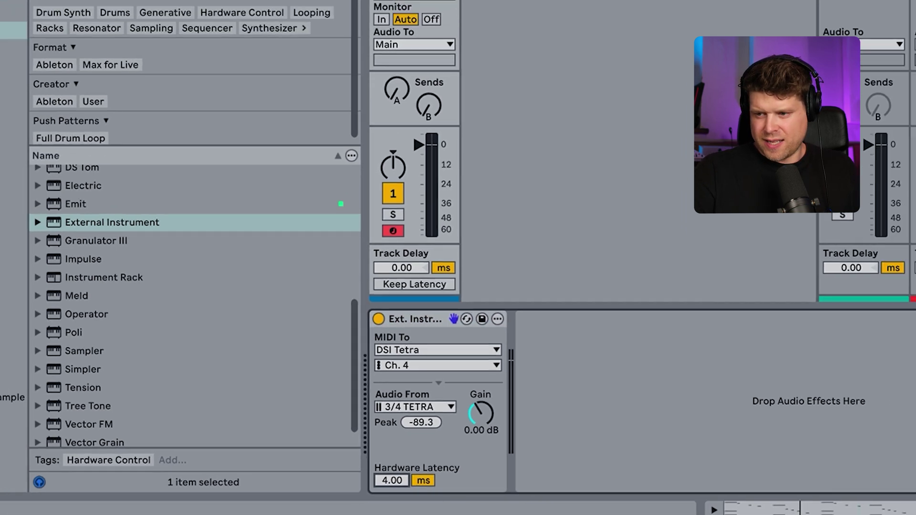
- Bounce the Ext. Instrument track to a new track, then add a fresh audio track
right_click(403, 5)
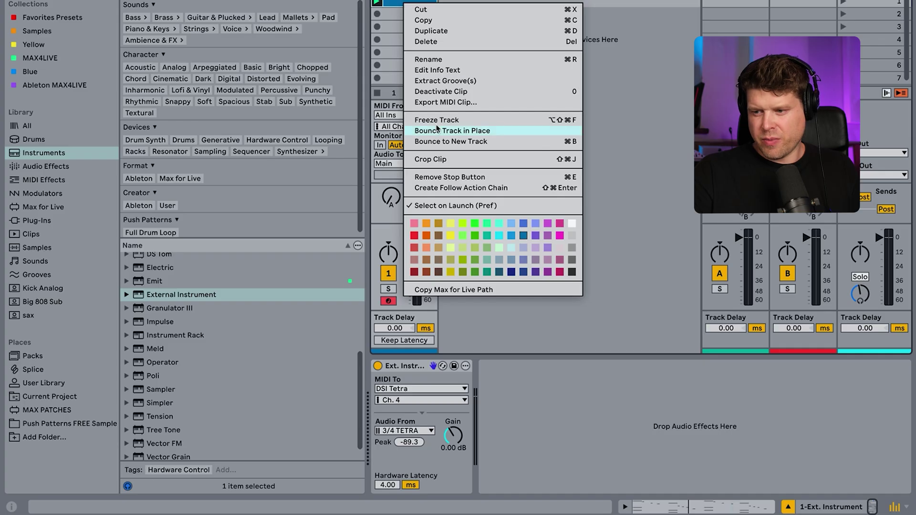
left_click(447, 141)
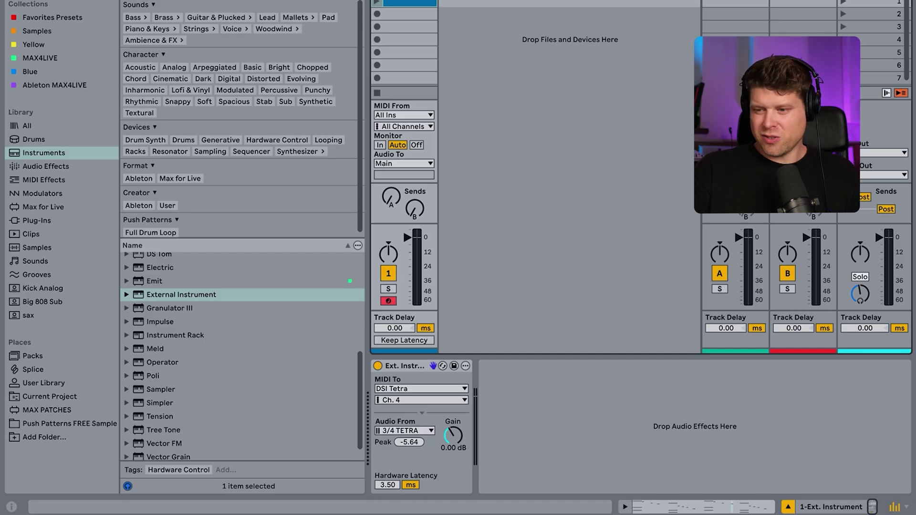
key("ctrl+t")
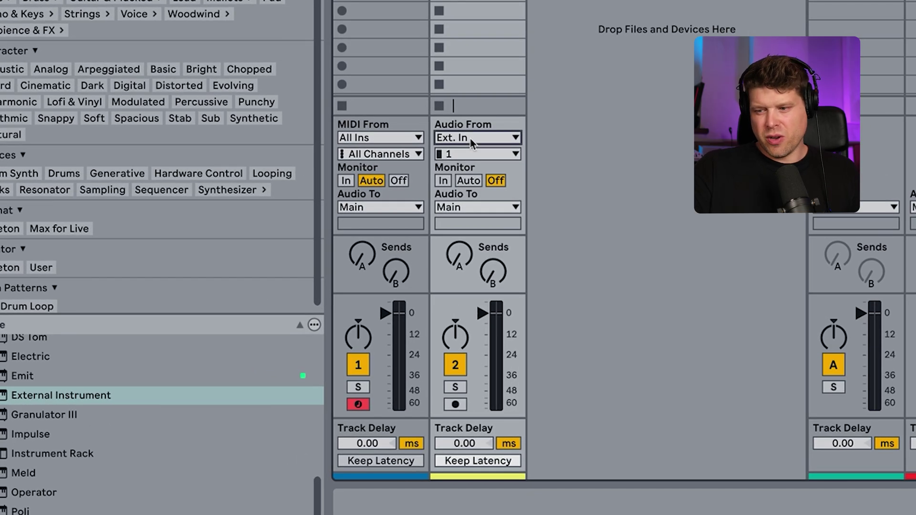
- Route audio track 2's input from 1-Ext. Instrument at the Post FX tap point
left_click(471, 139)
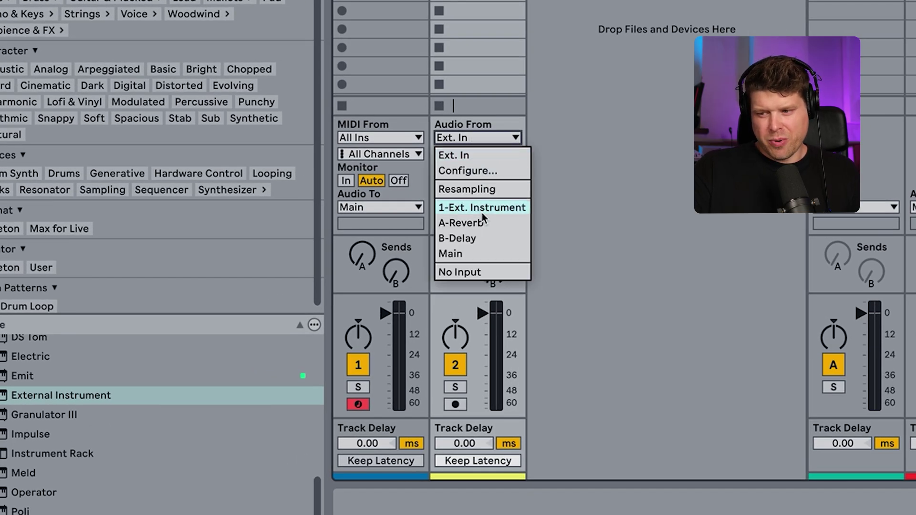
left_click(494, 209)
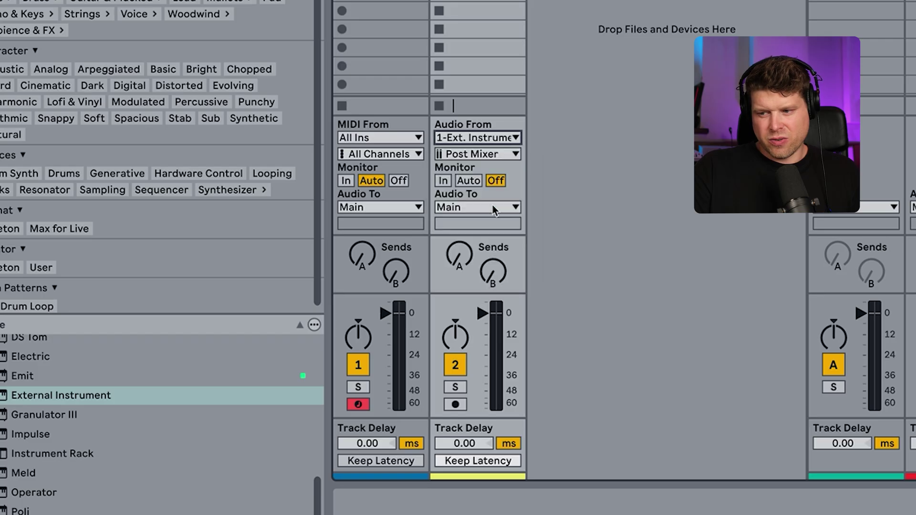
left_click(475, 156)
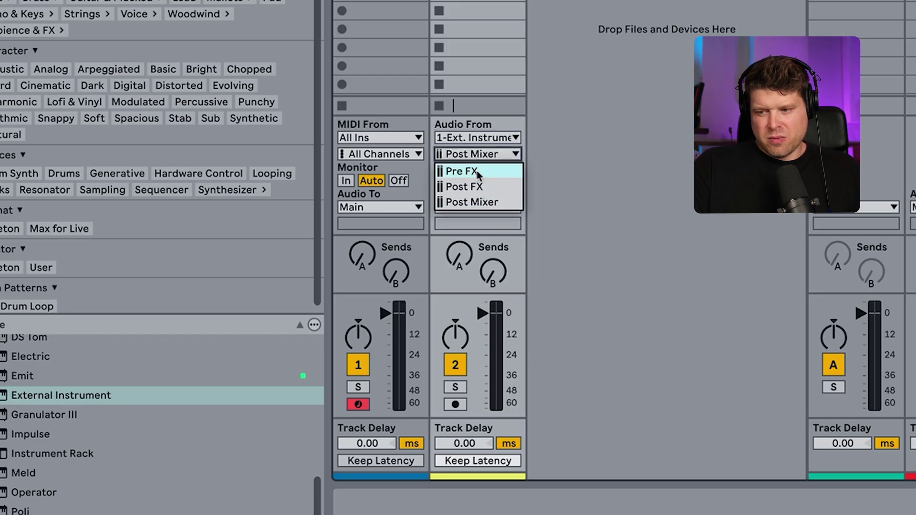
left_click(492, 189)
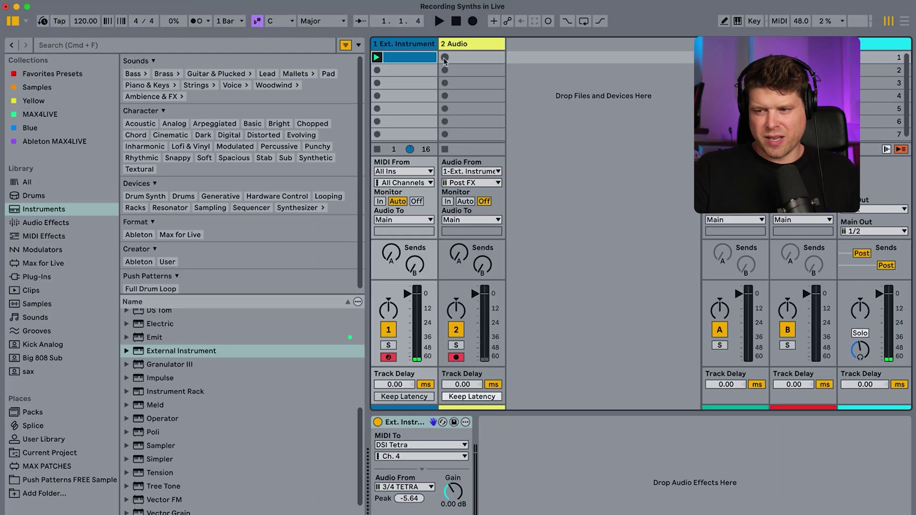
- Record the Ext. Instrument signal into a new clip, 2-Audio 2, on audio track 2
left_click(444, 57)
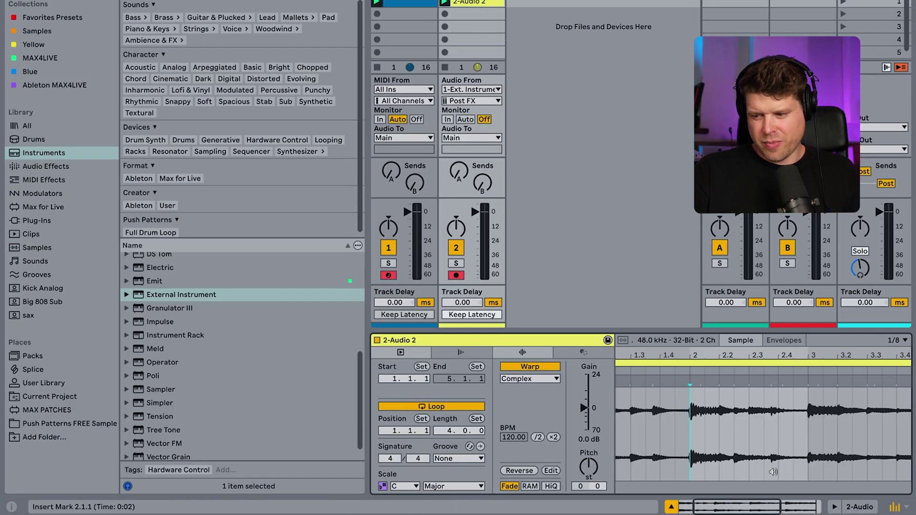
scroll(691, 422, "up", 8)
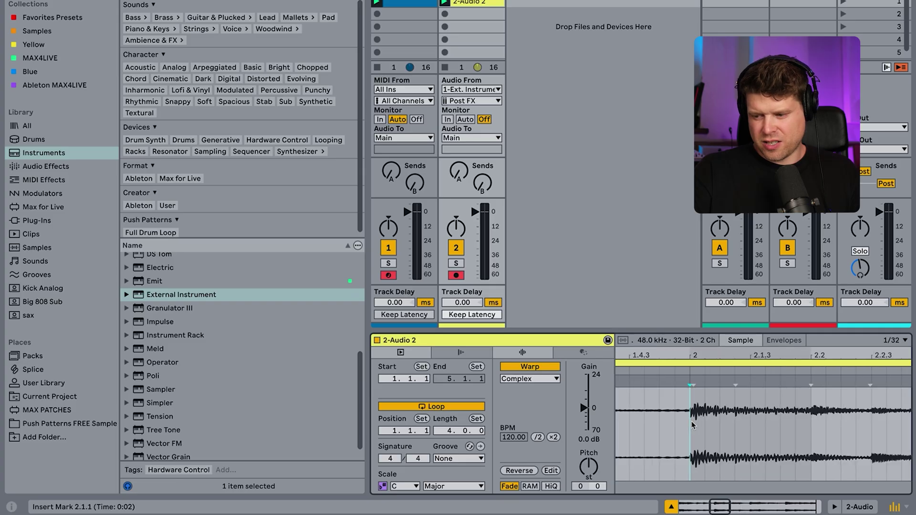
scroll(691, 422, "down", 7)
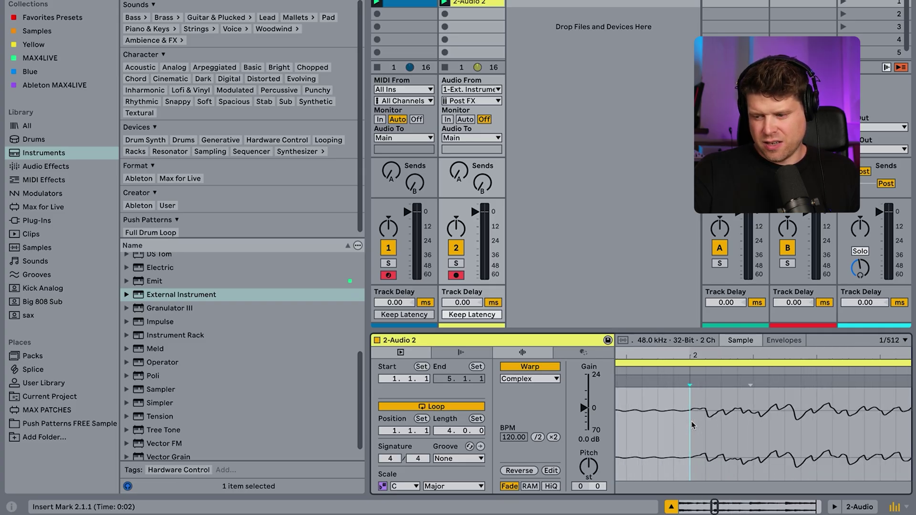
scroll(691, 422, "down", 2)
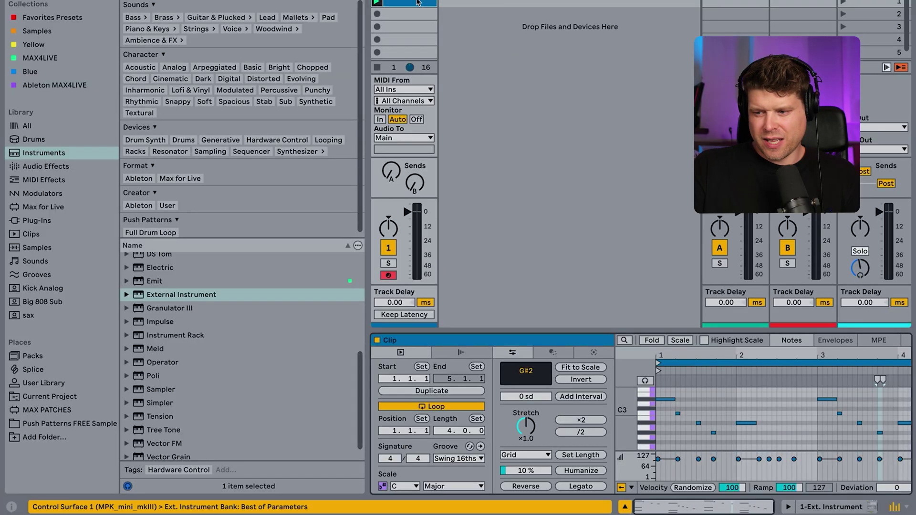
- Widen the clip editor and duplicate the Ext. Instrument MIDI clip from 4 to 64 bars
key("ctrl+alt+b")
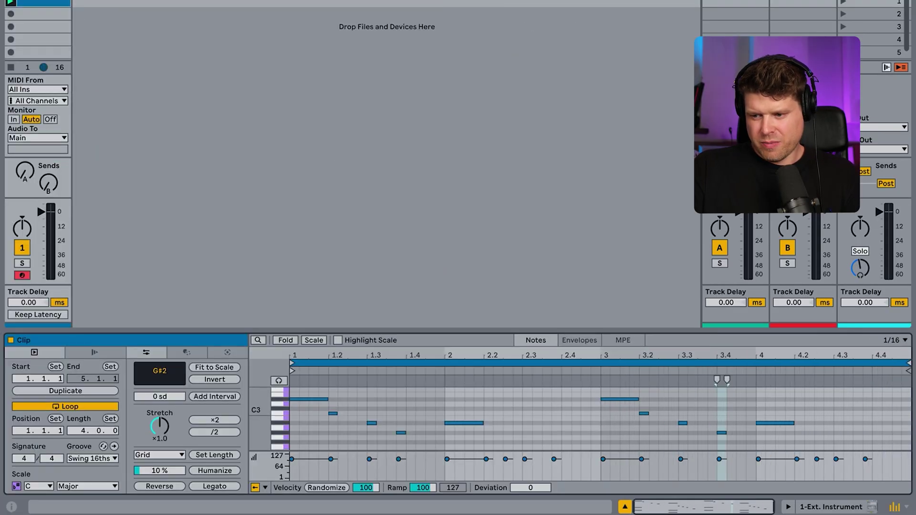
left_click_drag(387, 327, 386, 123)
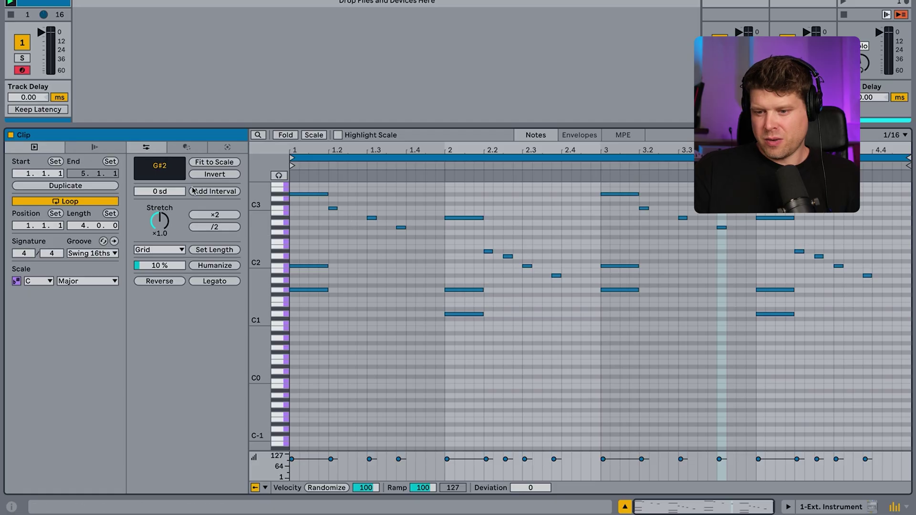
left_click(83, 187)
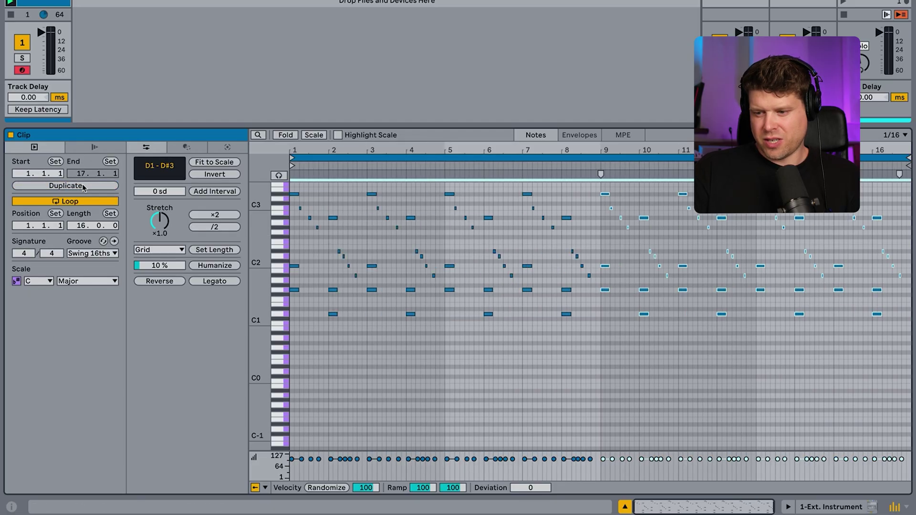
left_click(83, 187)
left_click(83, 186)
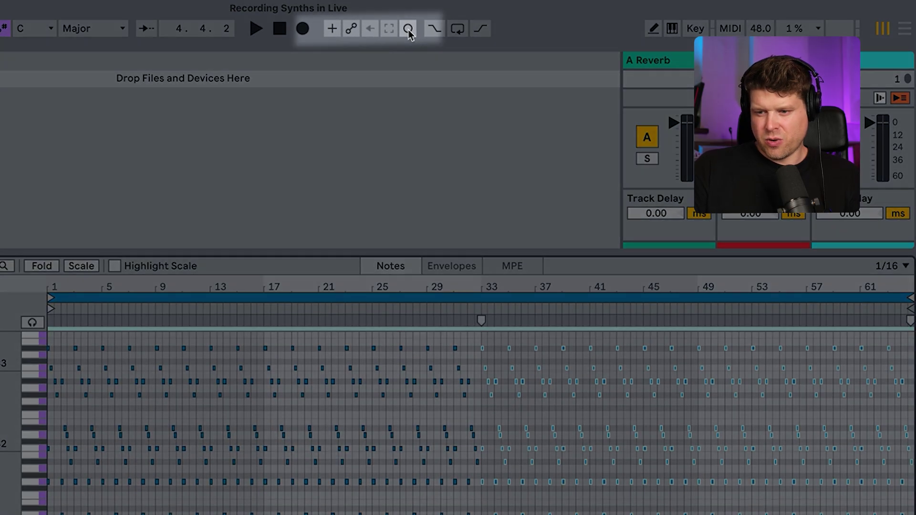
left_click_drag(282, 249, 282, 513)
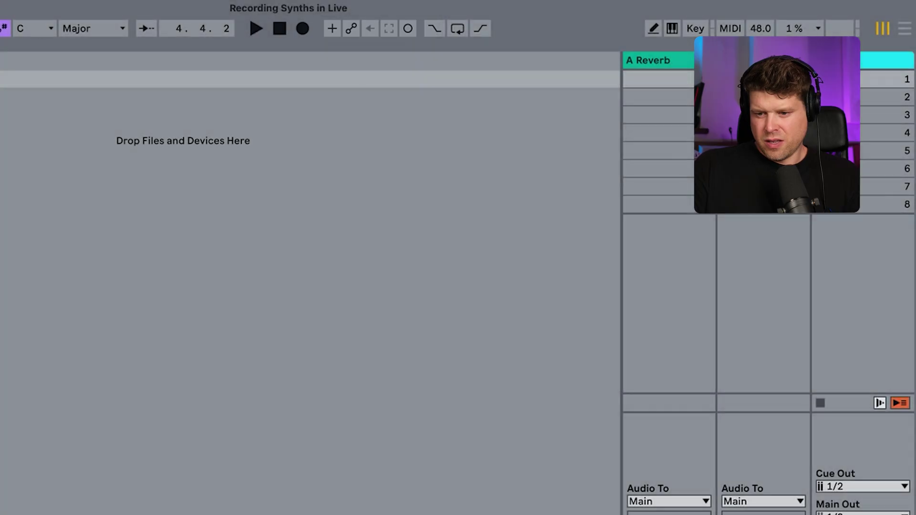
- Set the Ext. Instrument track's MIDI From to DSI Tetra on Ch. 4
left_click(43, 185)
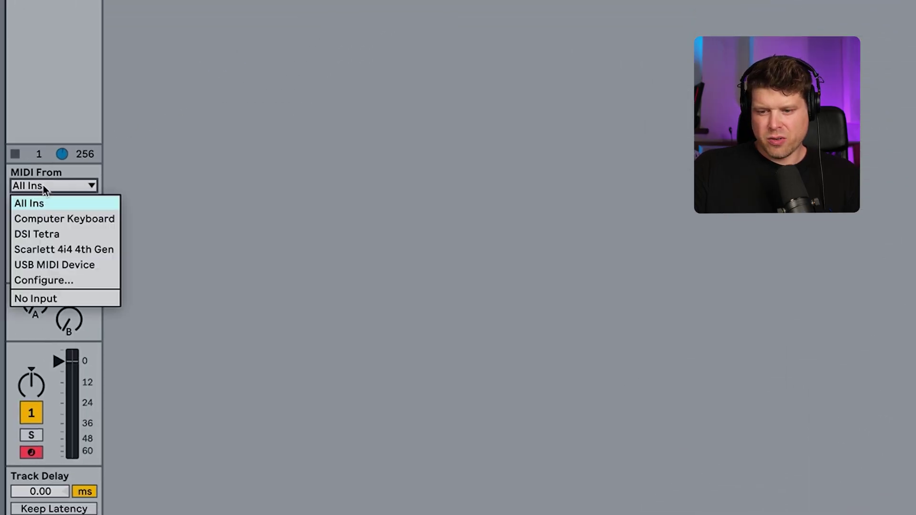
left_click(43, 188)
left_click(43, 186)
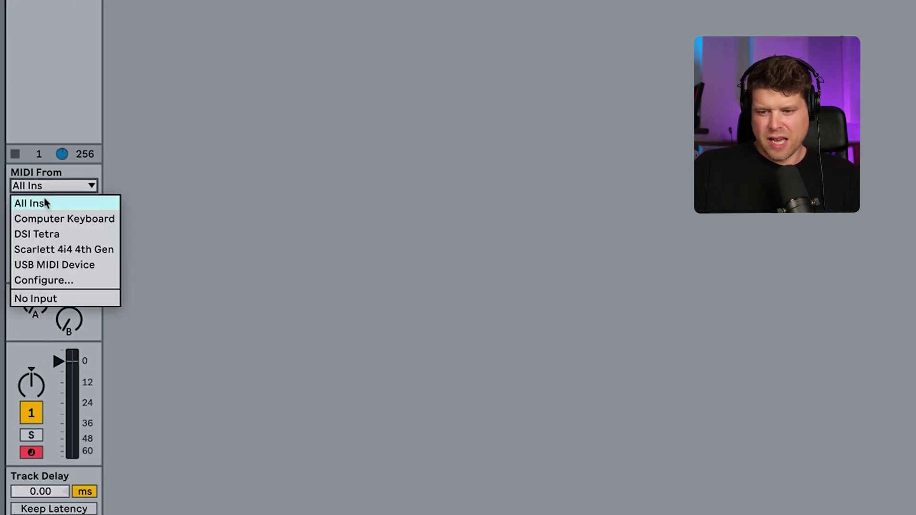
left_click(64, 235)
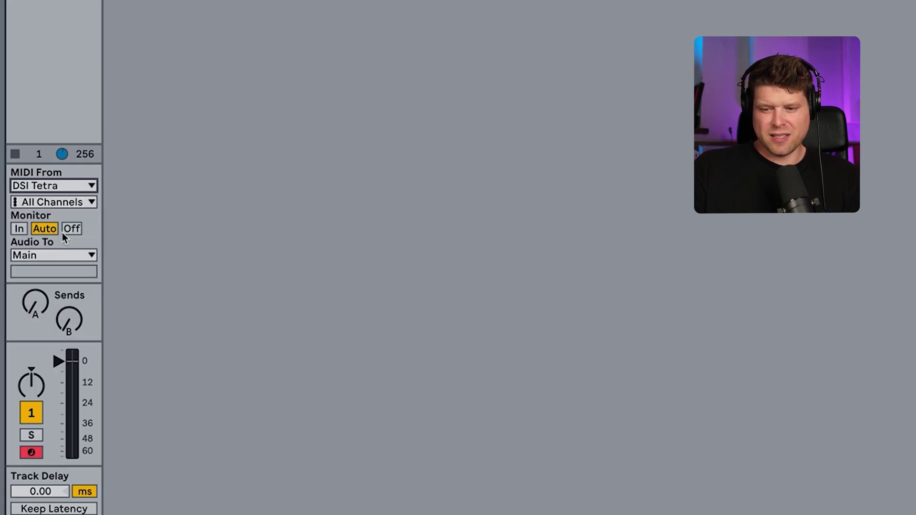
left_click(54, 202)
left_click(58, 279)
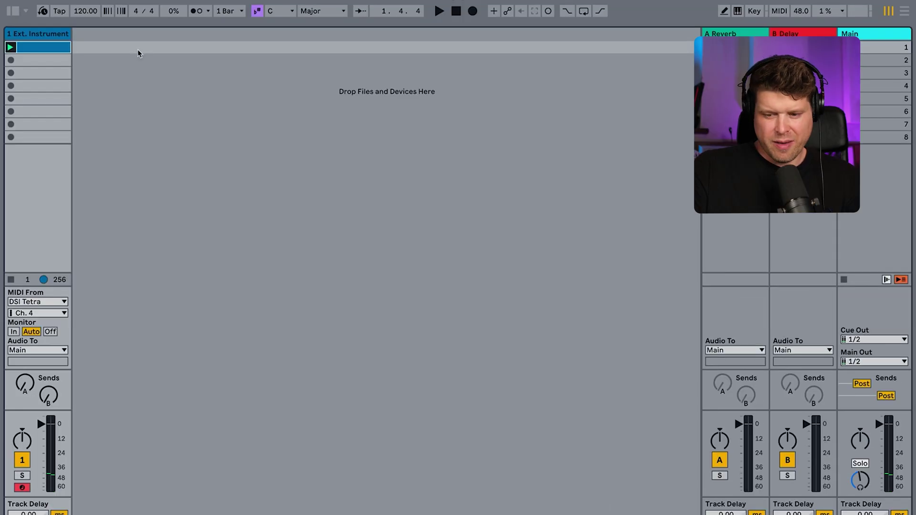
- Overdub controller automation into the playing Tetra clip with Session Record, then view its envelopes
left_click(548, 11)
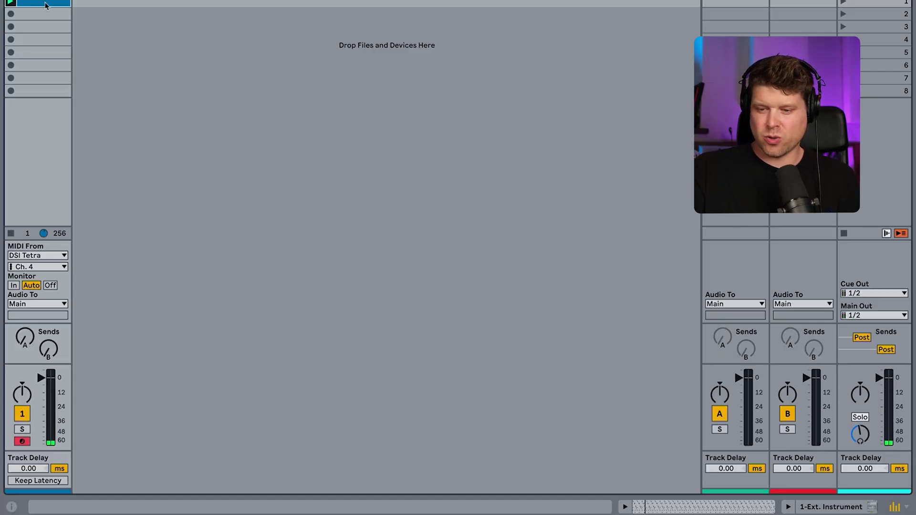
double_click(39, 7)
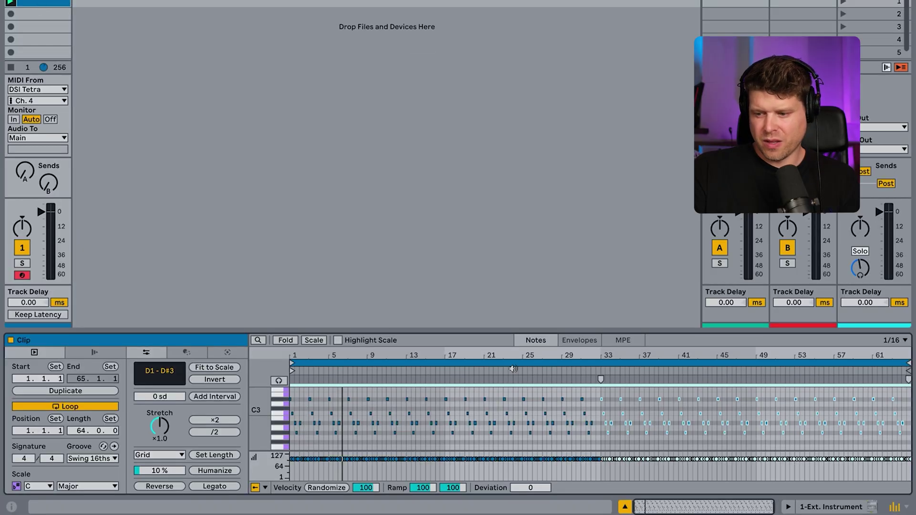
left_click(580, 340)
- Show the clip's MIDI Ctrl envelope for controller 102: Undefined
left_click(293, 487)
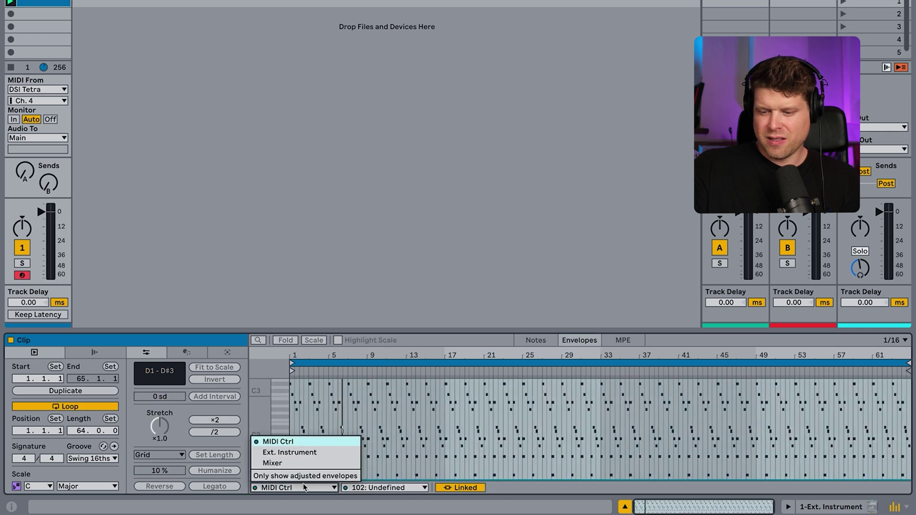
left_click(301, 443)
left_click(367, 492)
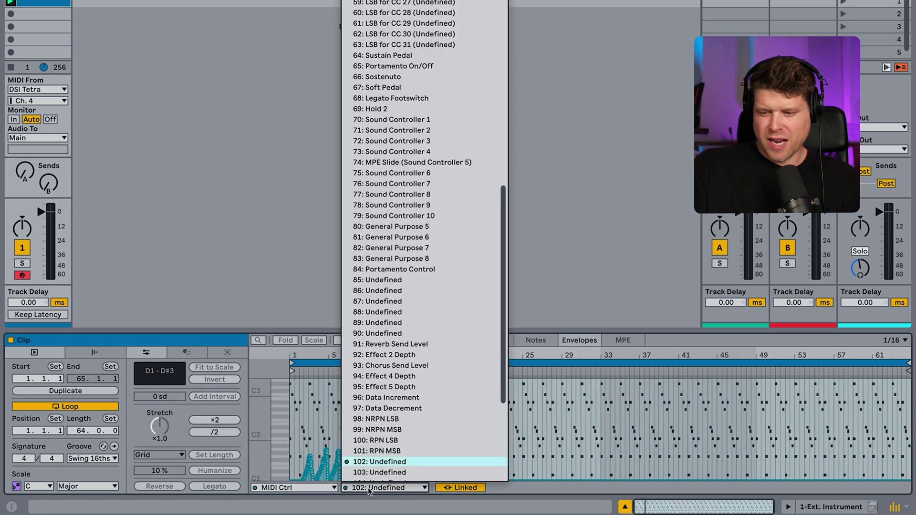
scroll(437, 274, "up", 15)
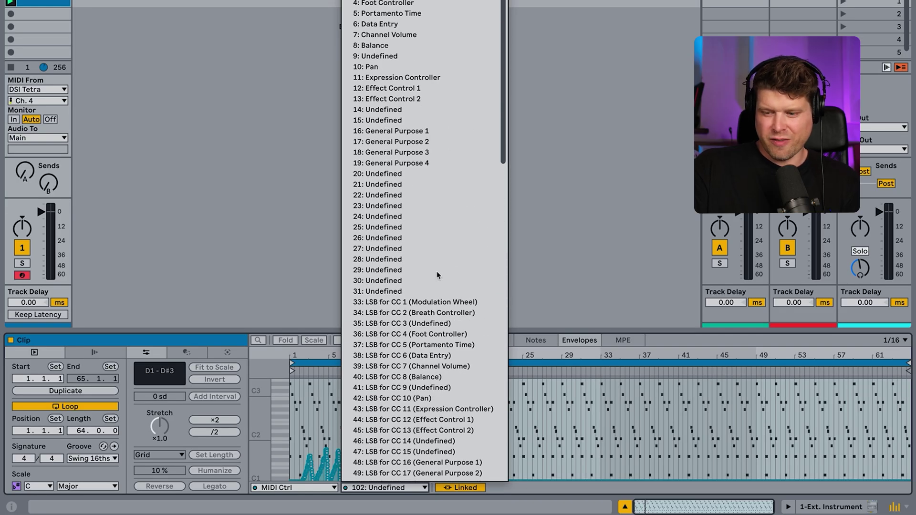
scroll(436, 275, "down", 20)
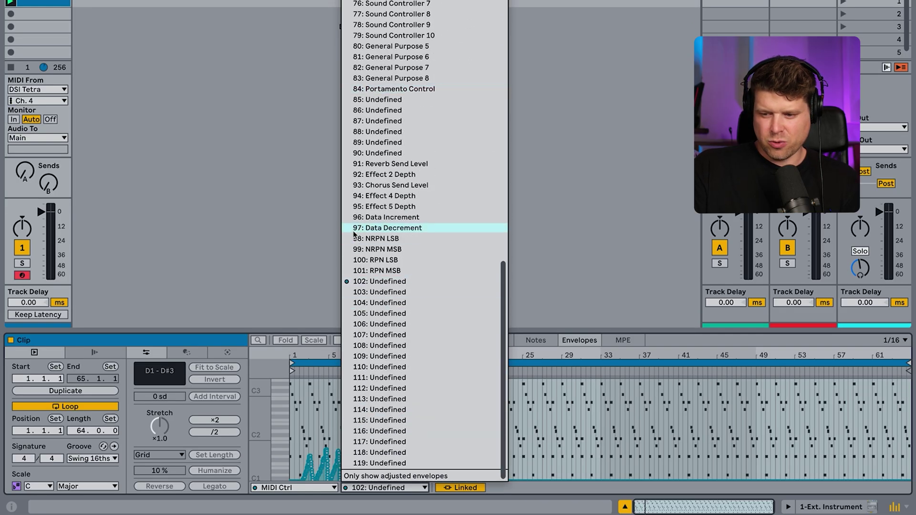
left_click(382, 281)
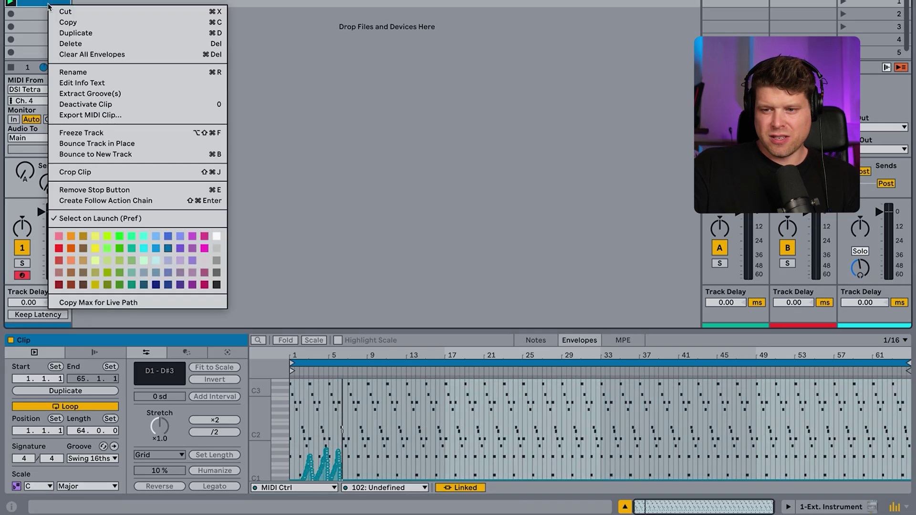
- Bounce the Tetra clip to a new audio track and reselect the original MIDI clip
left_click(143, 156)
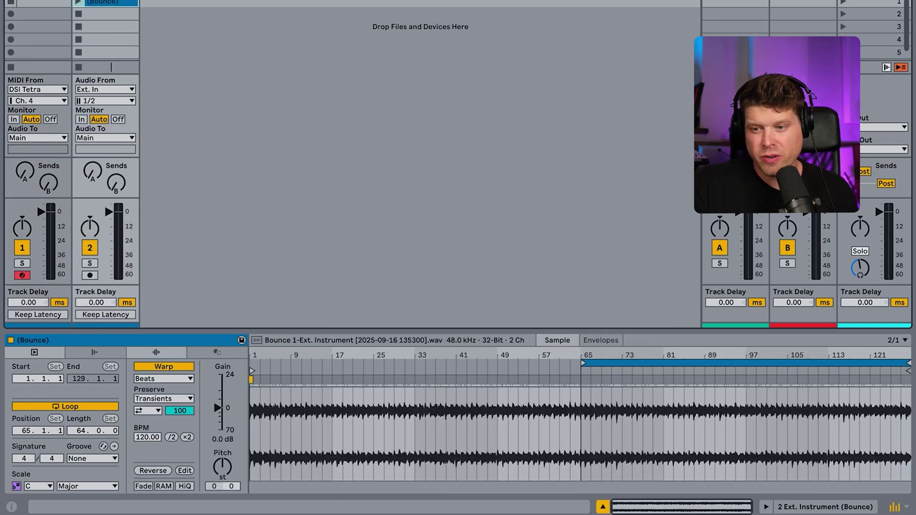
left_click(34, 5)
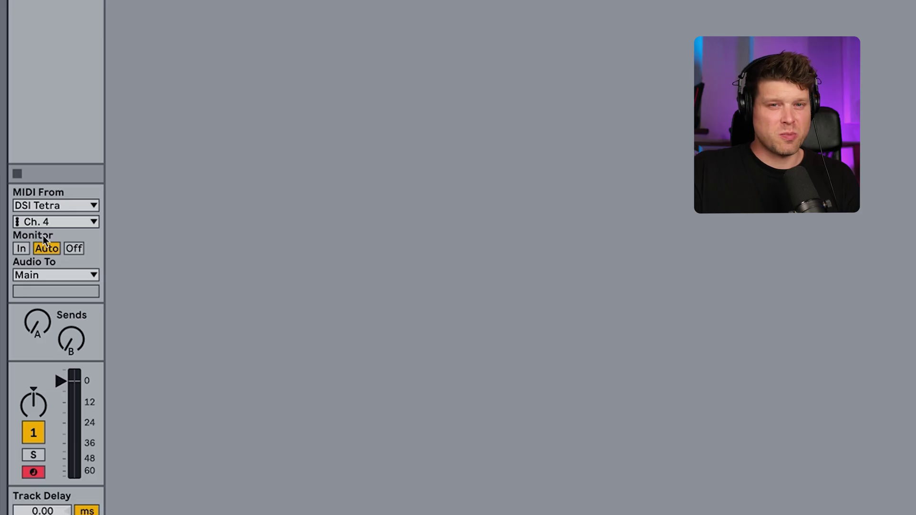
- Switch the Ext. Instrument track's monitoring from In to Off
left_click(21, 248)
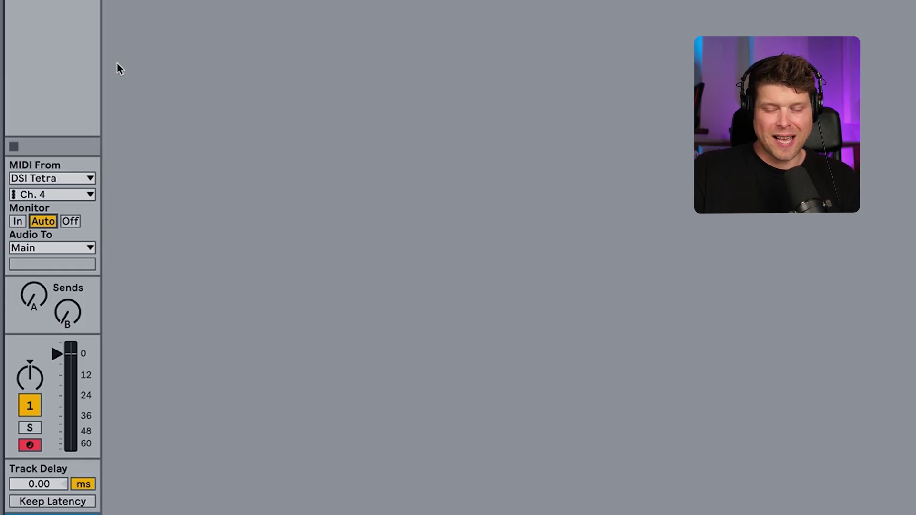
left_click(70, 221)
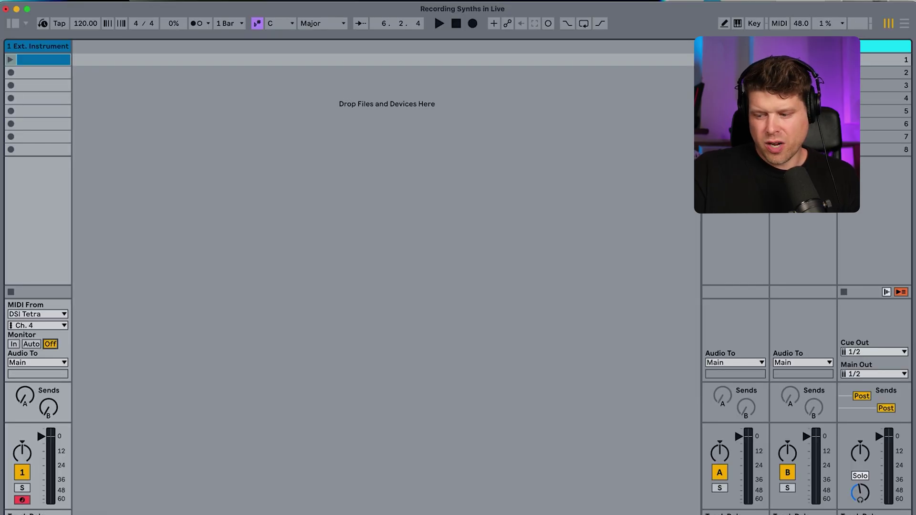
key("super+Tab")
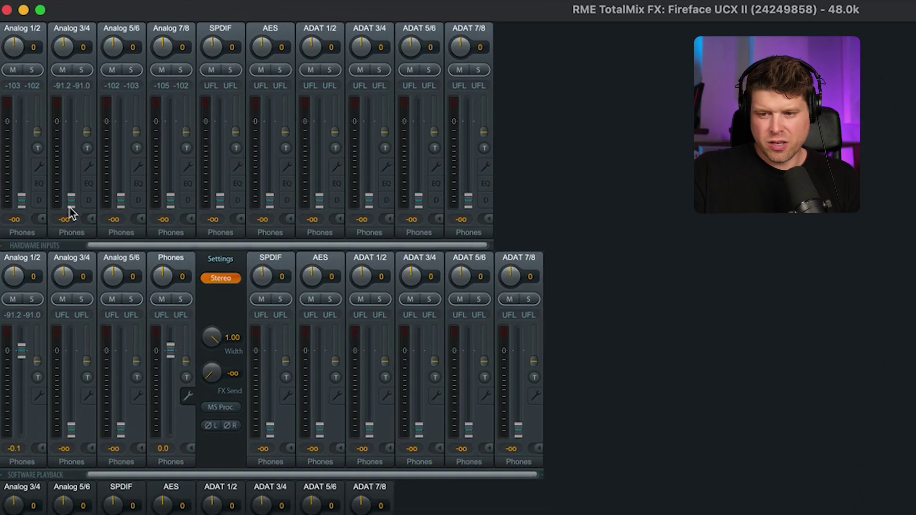
- Raise the Analog 3/4 input fader to 0.1 dB and return to Ableton Live
left_click_drag(46, 130, 47, 99)
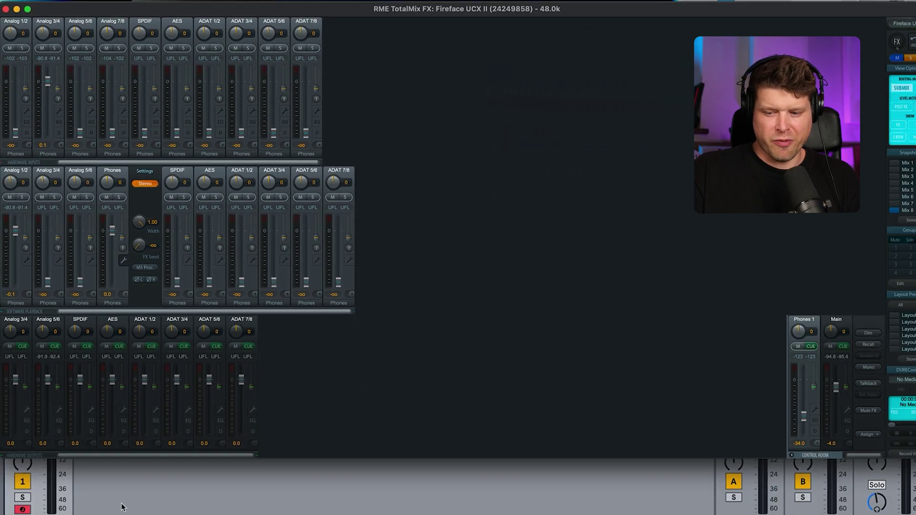
left_click(119, 496)
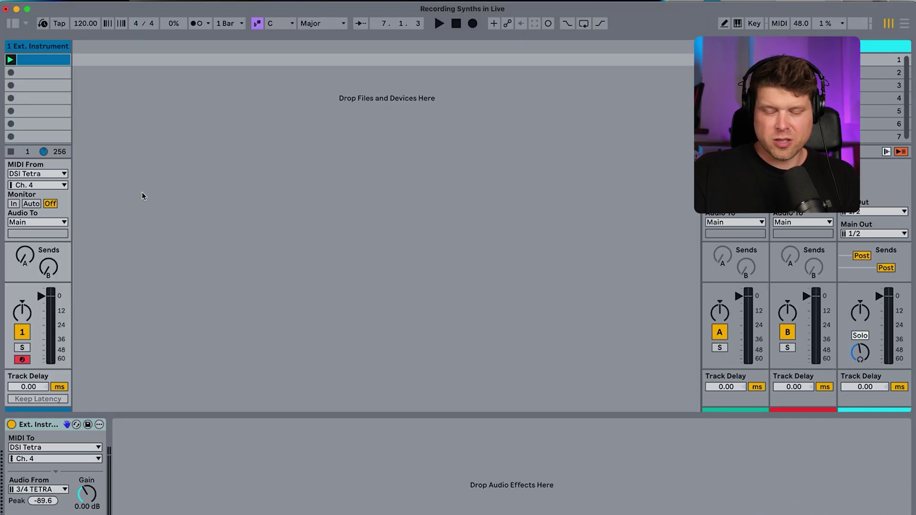
- Set the External Instrument to No Input with 0.00 ms latency and view recorded clip 2-Audio 4
left_click(46, 48)
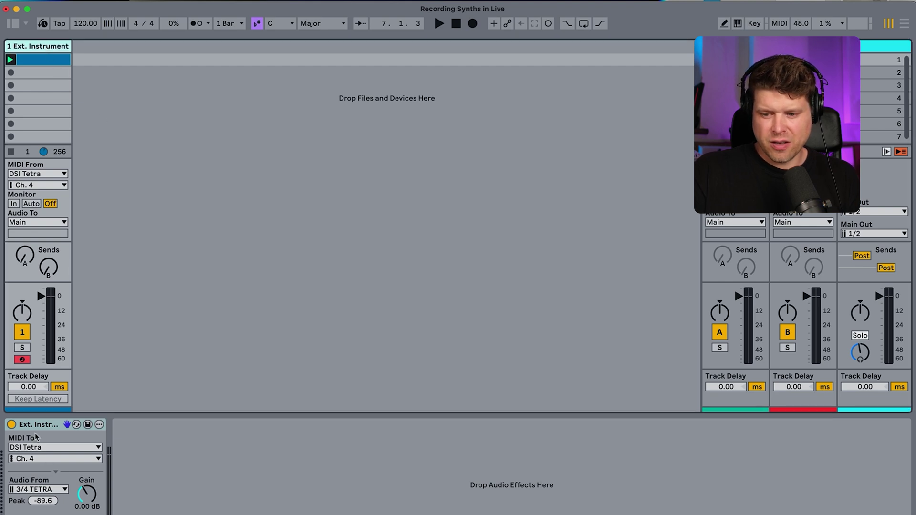
left_click(26, 490)
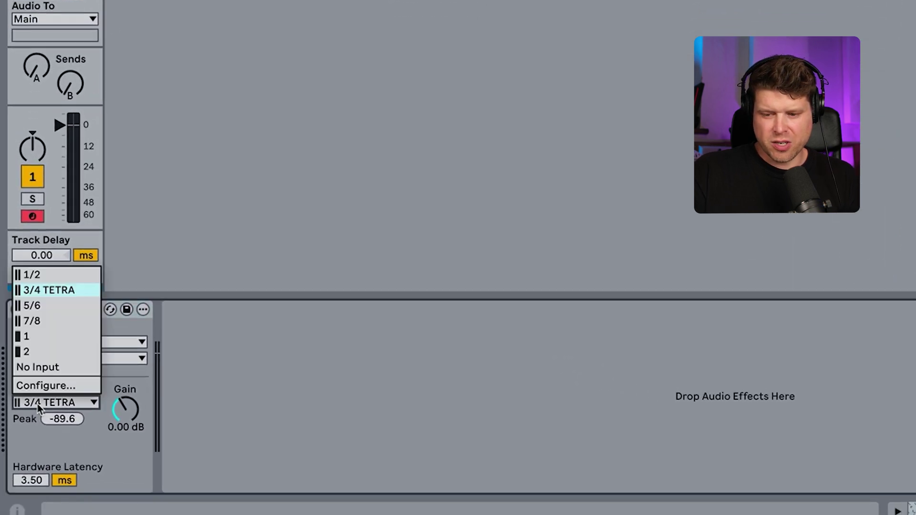
left_click(38, 368)
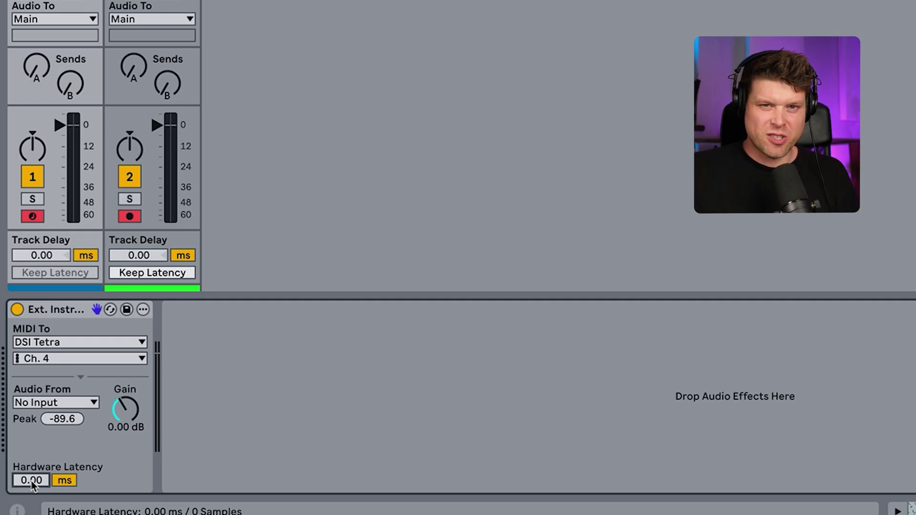
left_click(55, 286)
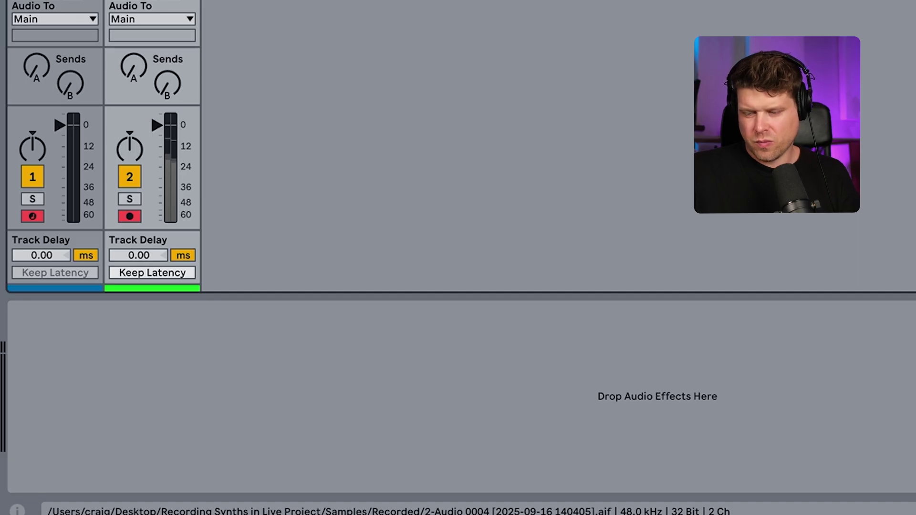
key("shift+Tab")
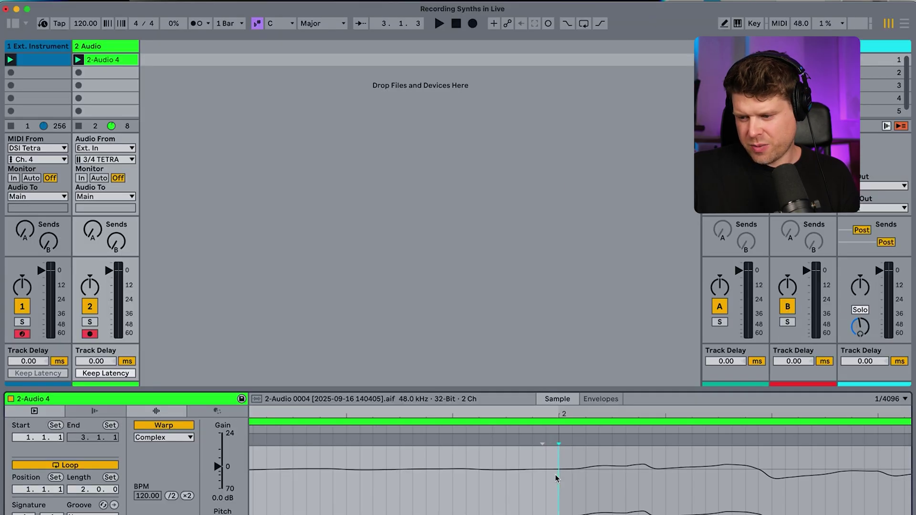
scroll(555, 478, "up", 10)
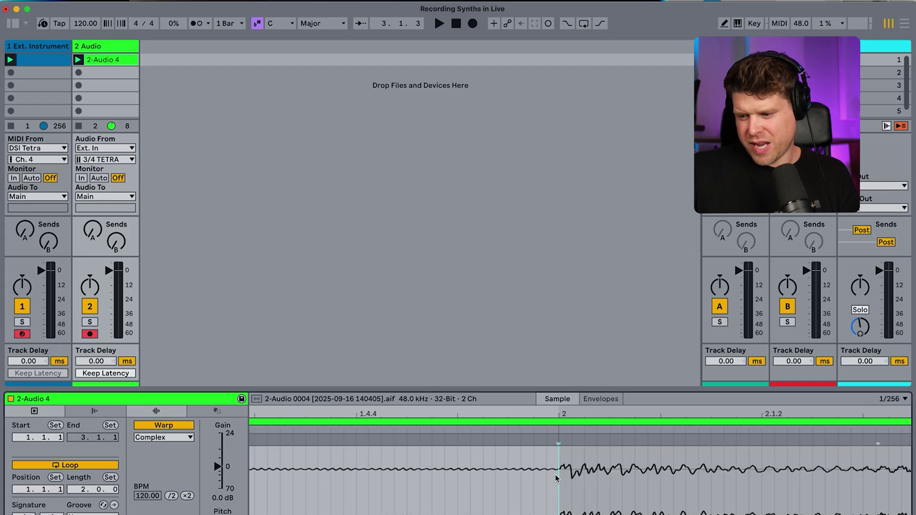